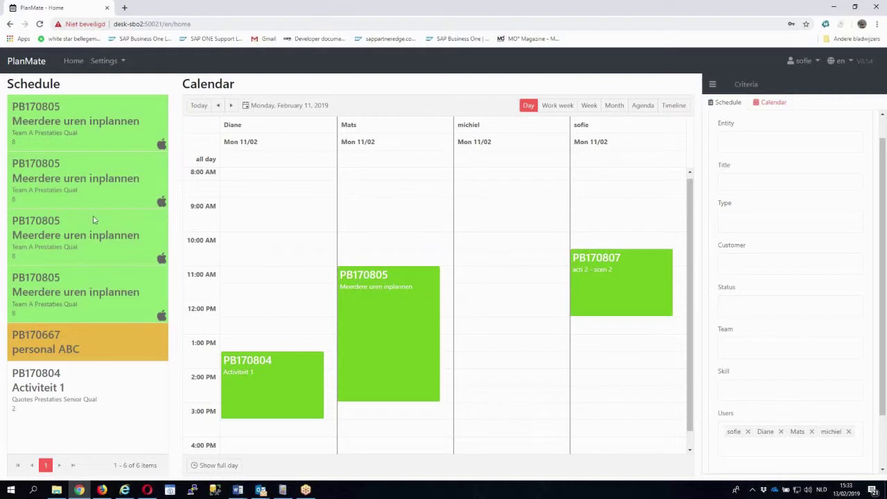
Show the planner full screen with the criteria panel collapsed.
click(712, 86)
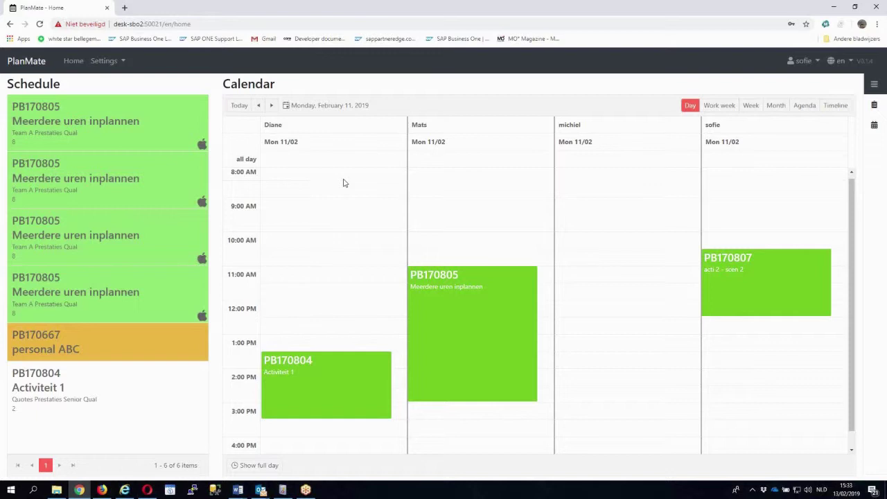
key(F11)
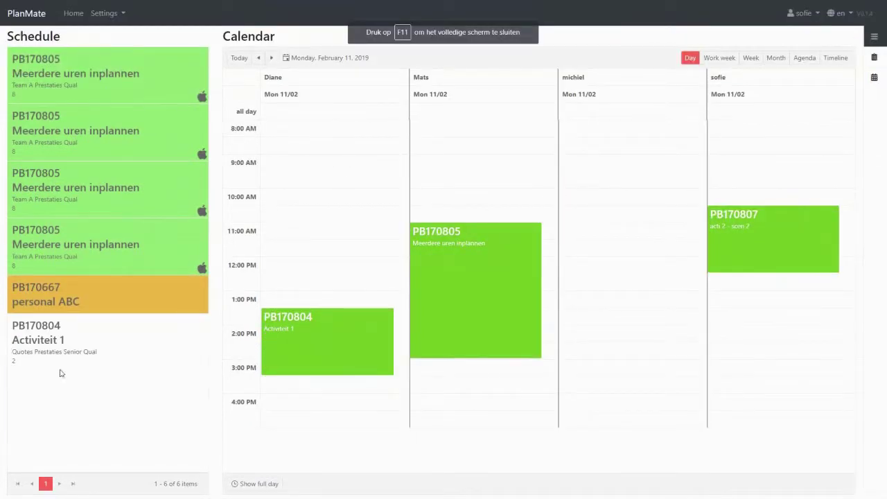
click(876, 39)
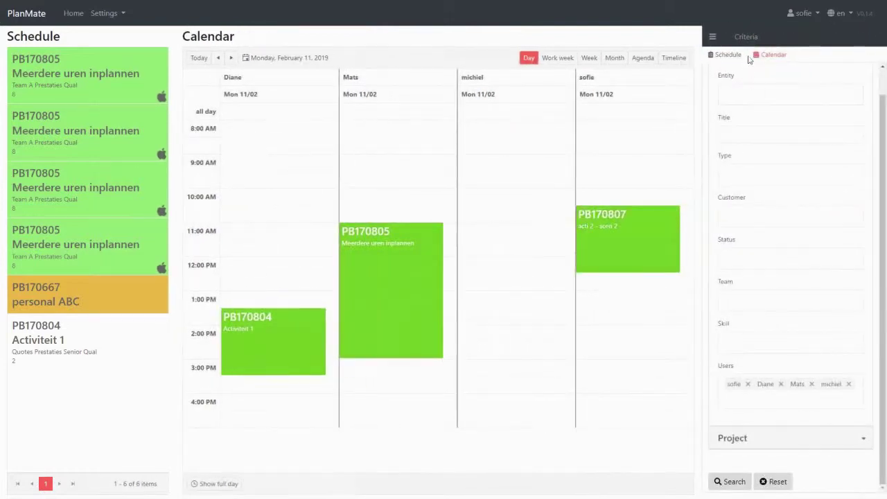
click(714, 37)
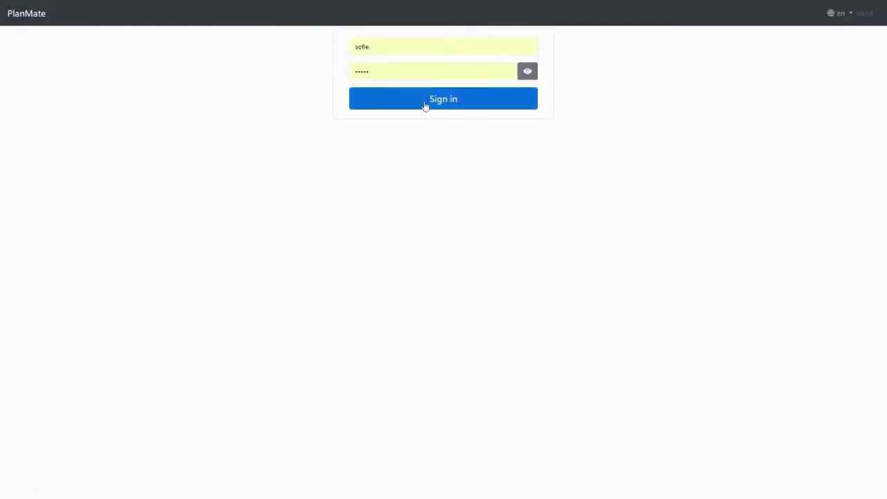
Sign in with the prefilled credentials, and view the project details of the first PB170805 activity in the schedule.
click(427, 104)
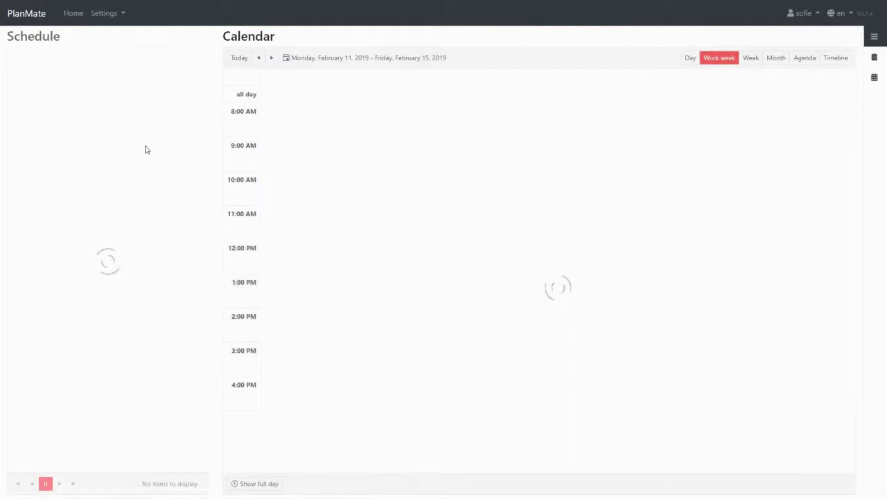
click(71, 78)
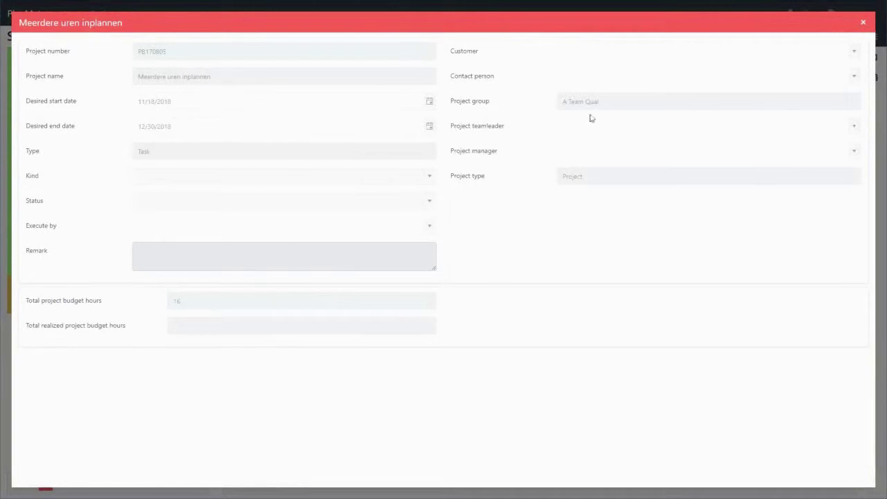
click(863, 22)
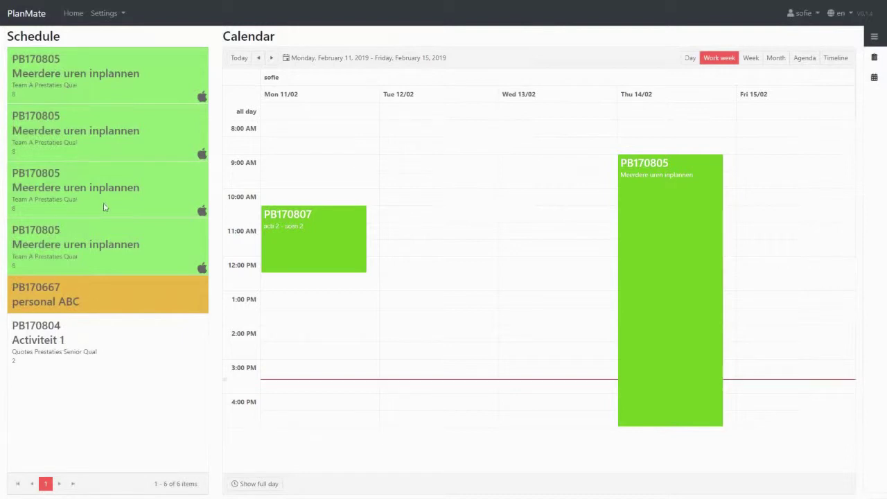
click(134, 333)
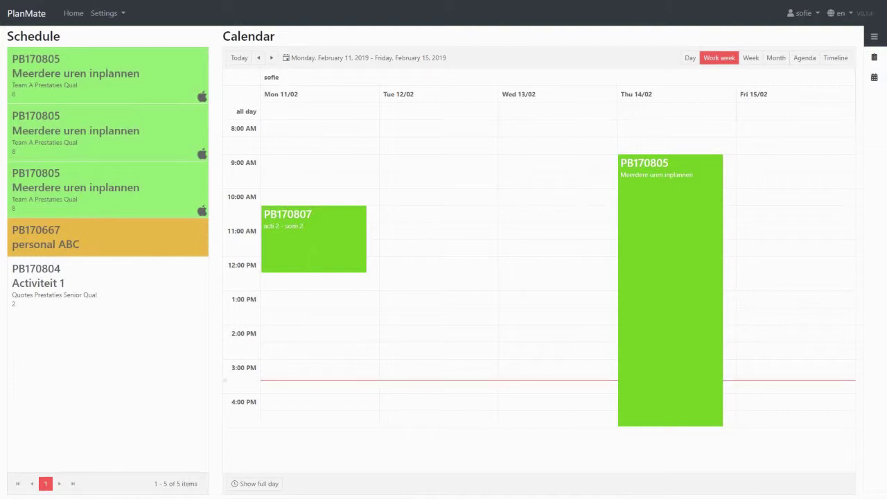
Move the PB170805 appointment from Thursday 14/02 to Friday 15/02, keeping its 9:00 AM start.
drag(309, 219, 410, 224)
drag(320, 243, 454, 239)
drag(708, 248, 782, 250)
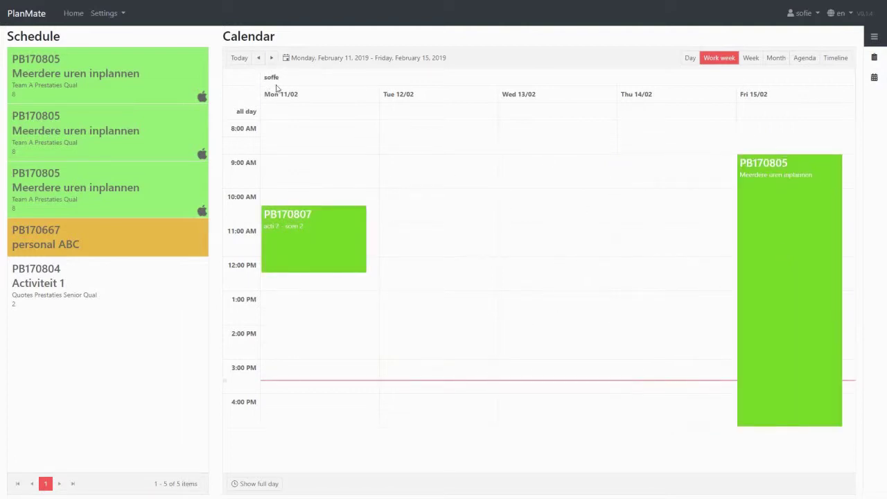
View the calendar in the Day, Work week, Week, Month, Agenda and Timeline layouts in turn.
click(688, 60)
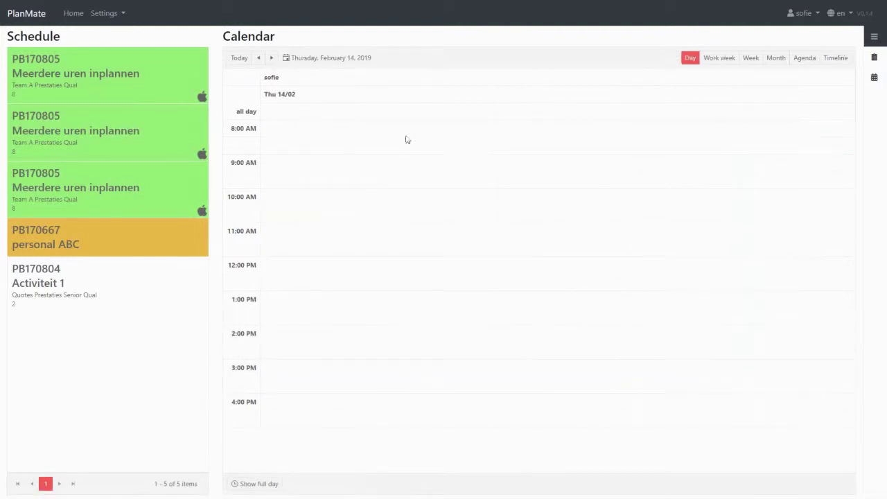
click(719, 58)
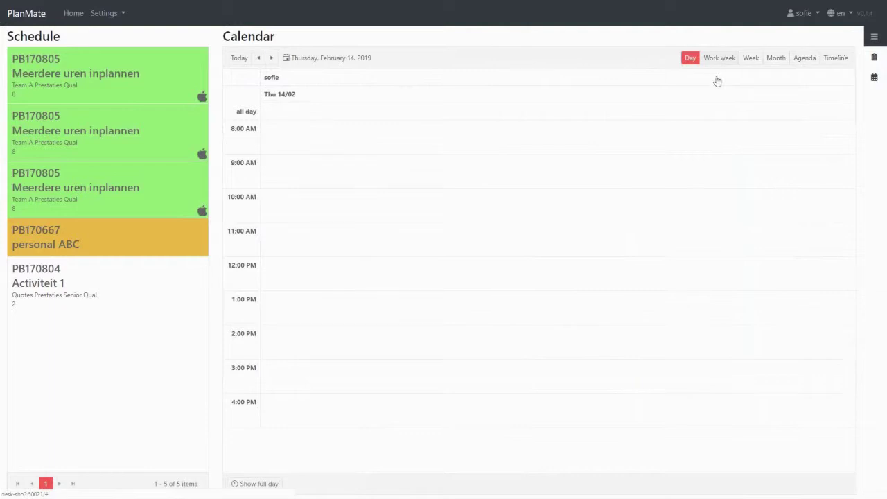
click(753, 60)
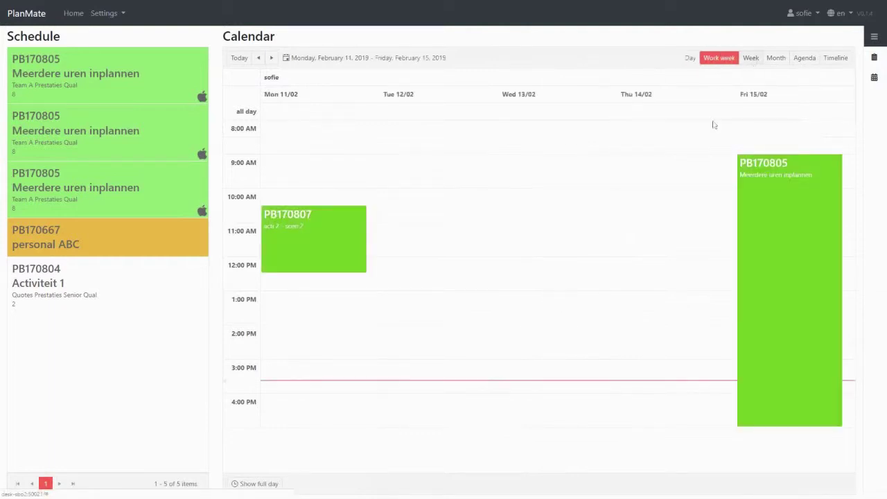
click(780, 58)
click(806, 59)
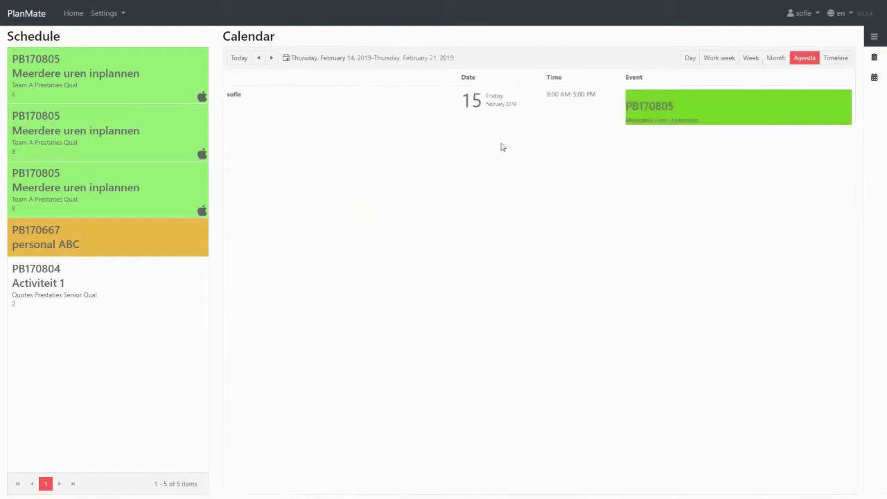
click(836, 59)
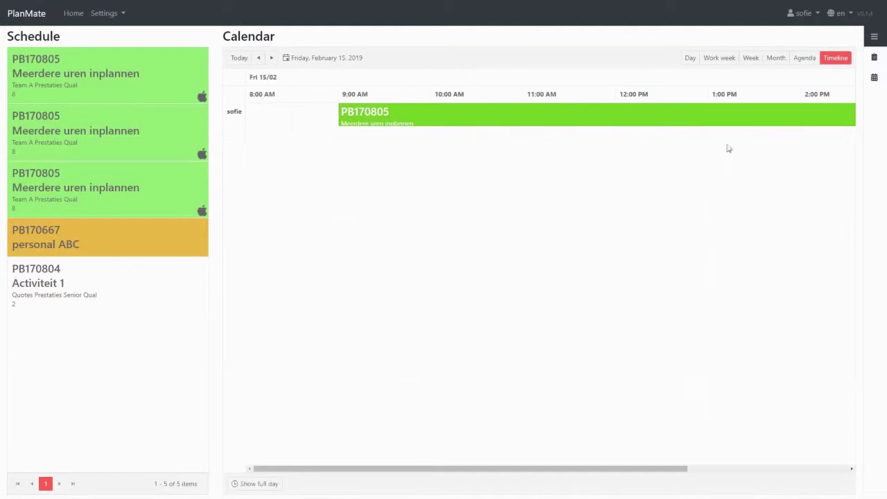
Add three colleagues to the Users criterion of the calendar, alongside the signed-in user.
click(872, 78)
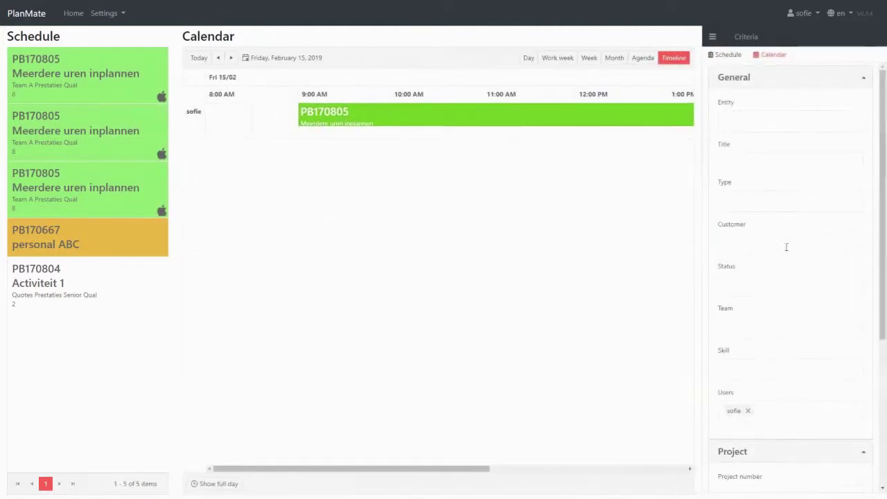
click(798, 410)
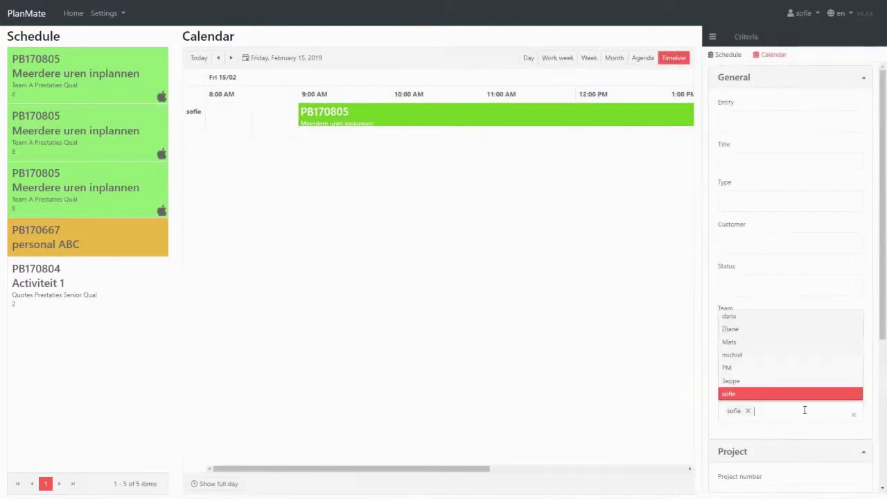
click(732, 330)
click(732, 341)
click(733, 355)
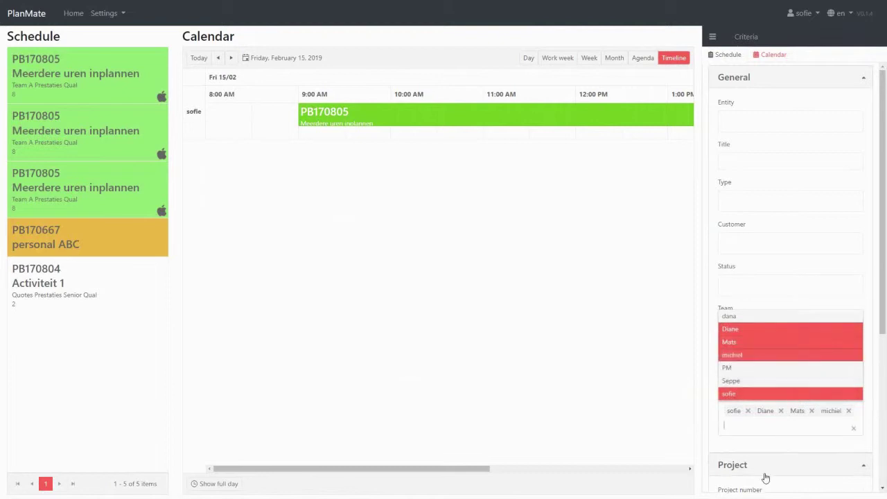
Check the options for the Skill and Team criteria and run the calendar search for the selected users.
scroll(782, 460, down, 3)
scroll(787, 254, up, 1)
scroll(795, 214, down, 1)
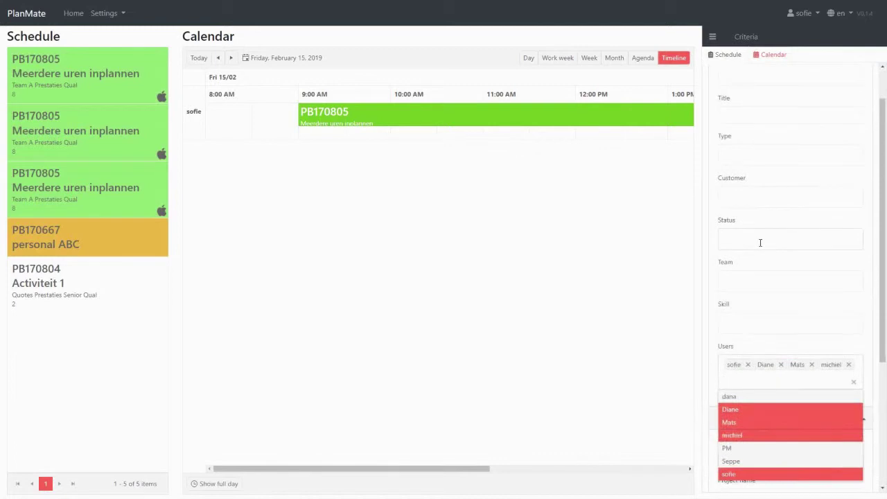
scroll(762, 248, down, 2)
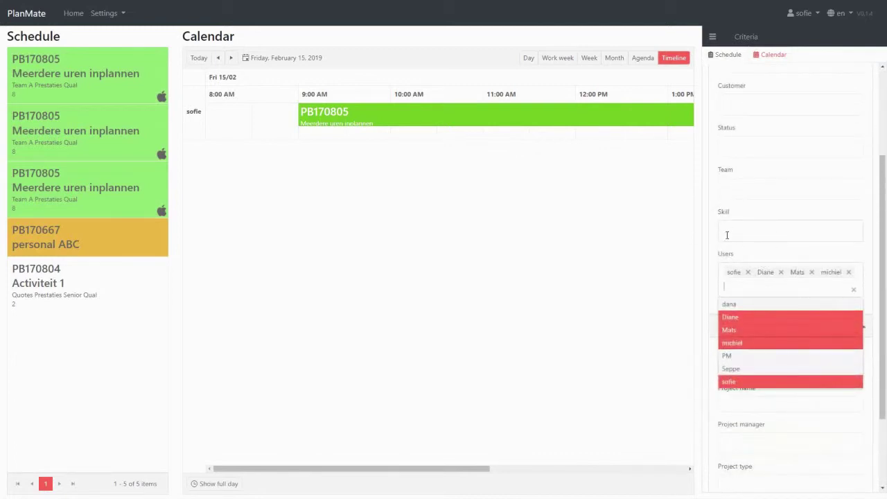
click(763, 229)
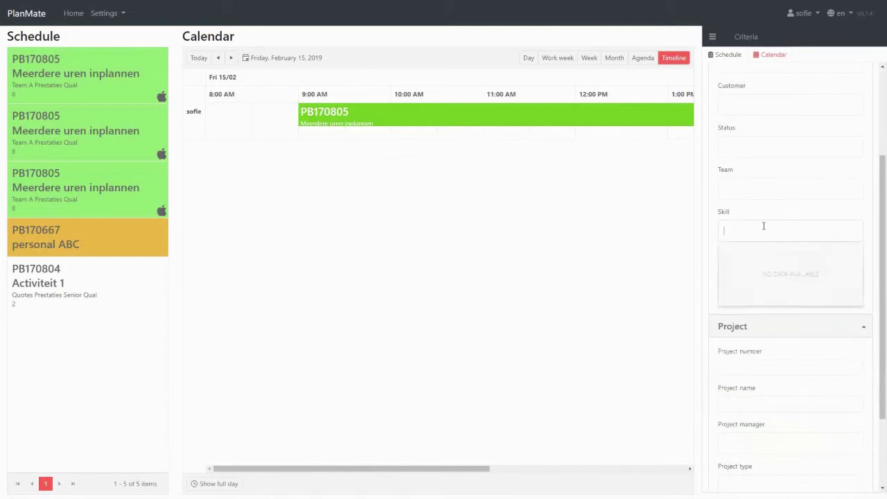
click(775, 189)
scroll(822, 347, down, 3)
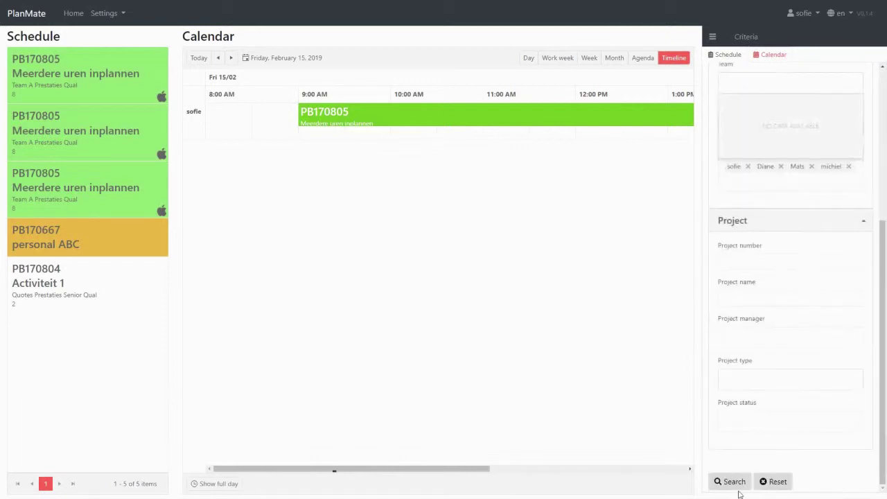
click(734, 485)
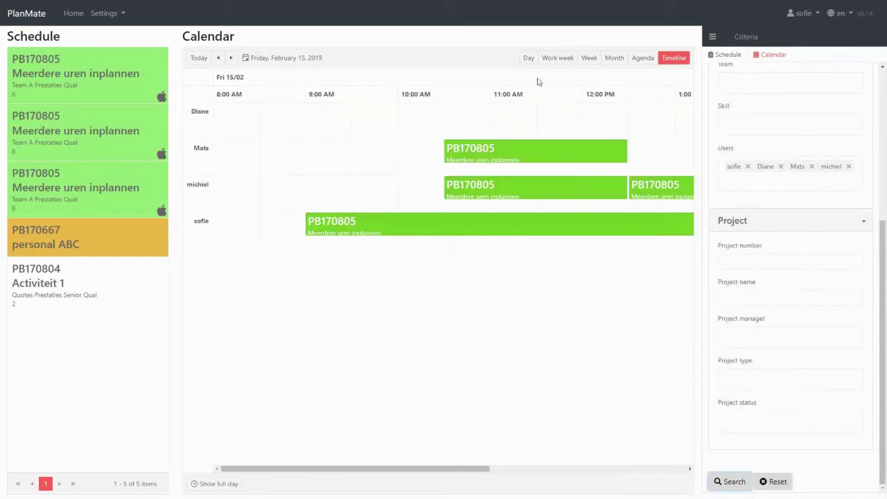
In the work week view, reassign the third user's Thursday PB170805 appointment to the second user on Friday at 12:30 PM.
click(555, 58)
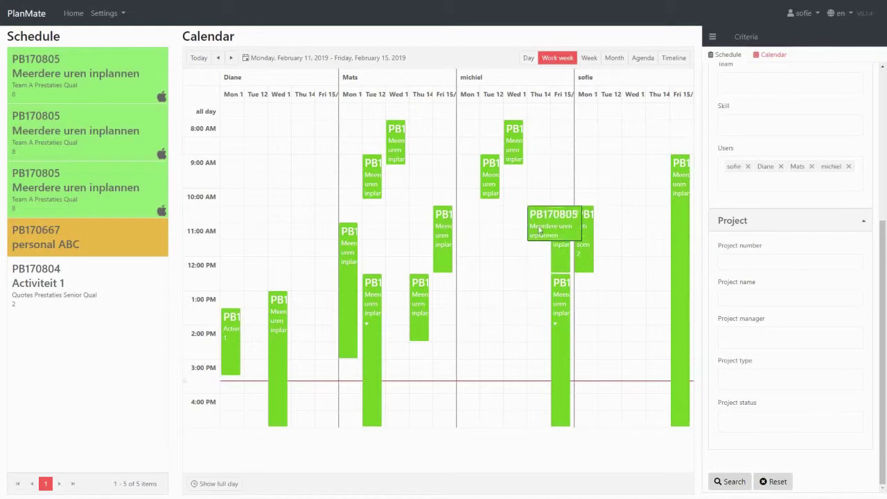
drag(540, 217, 458, 300)
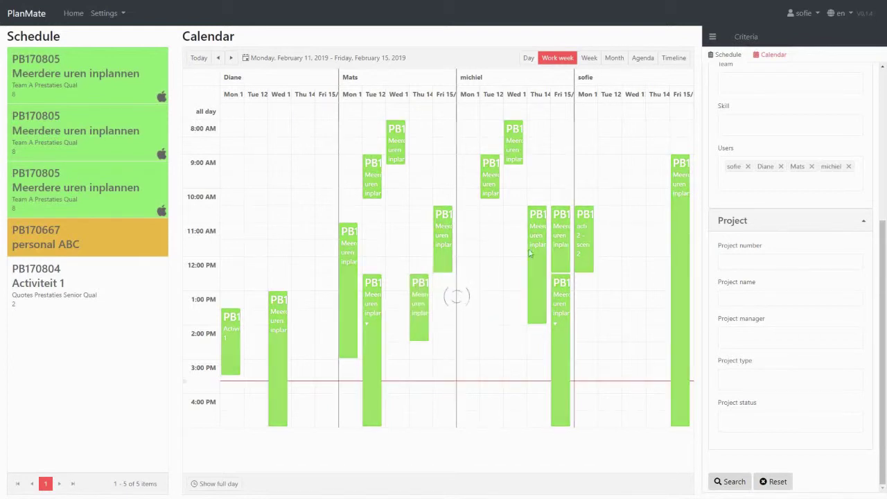
drag(356, 256, 358, 254)
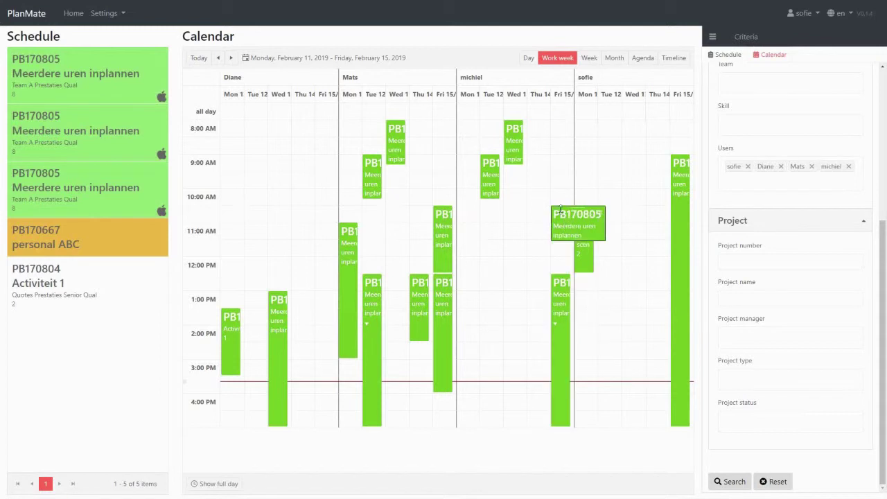
Extend the third user's Friday 10:30 AM PB170805 appointment so that it starts at 9:00 AM.
drag(562, 205, 558, 156)
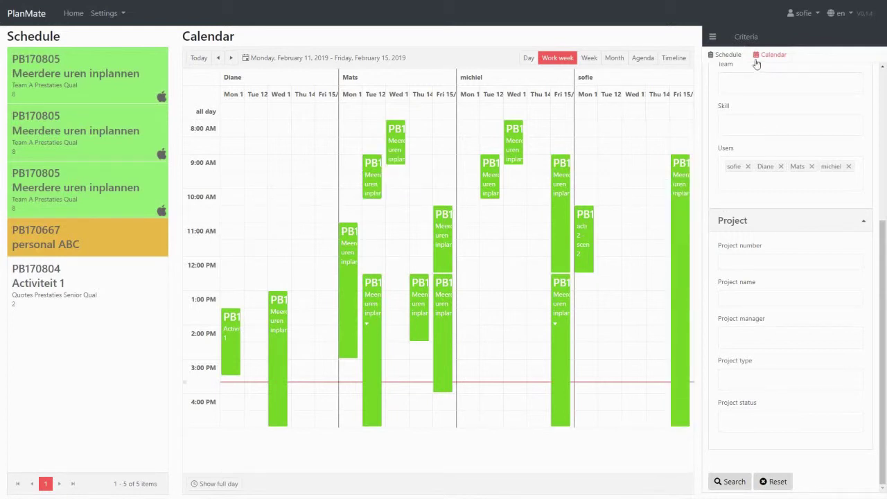
Collapse the Project and General criteria groups, and hide and reshow the criteria panel.
click(857, 223)
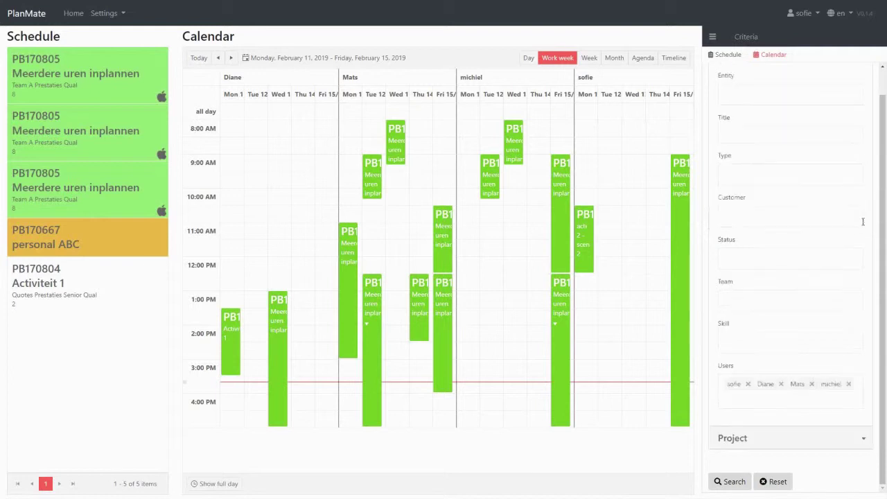
scroll(874, 104, up, 2)
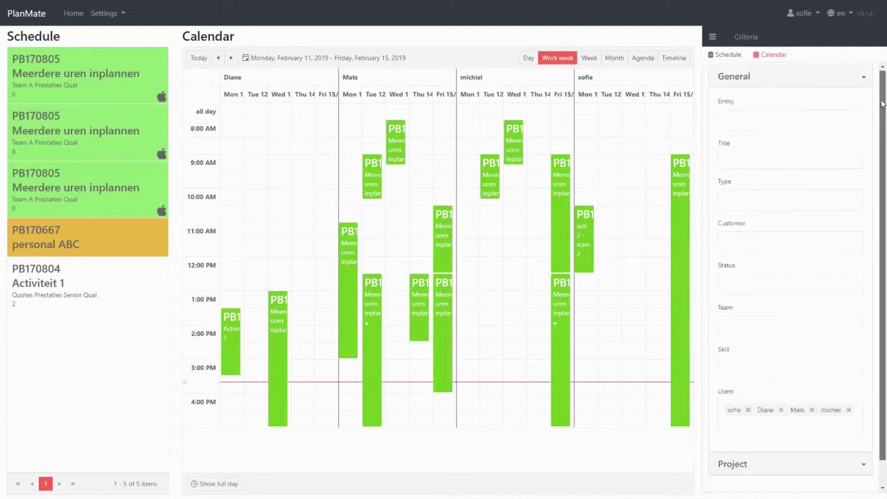
click(868, 82)
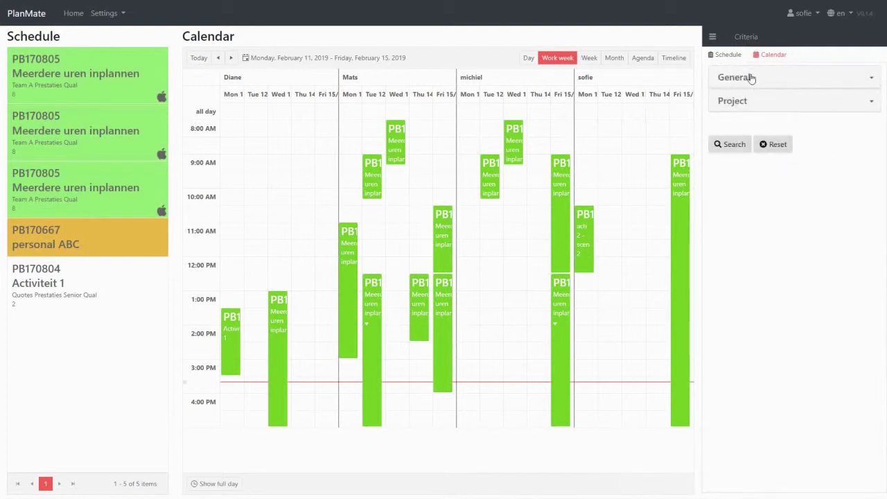
click(872, 81)
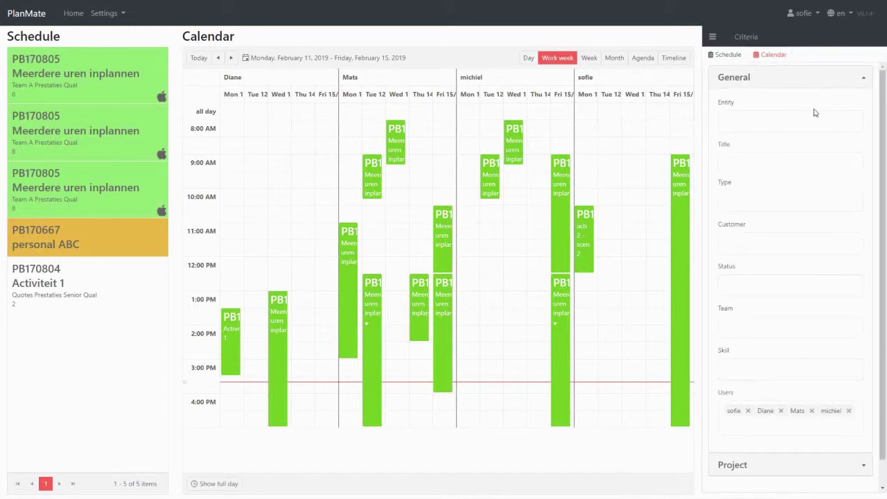
click(865, 81)
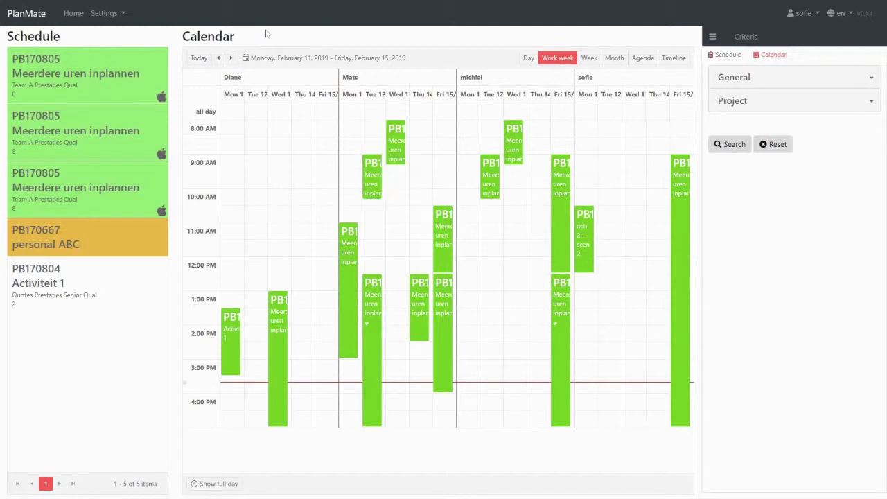
click(739, 43)
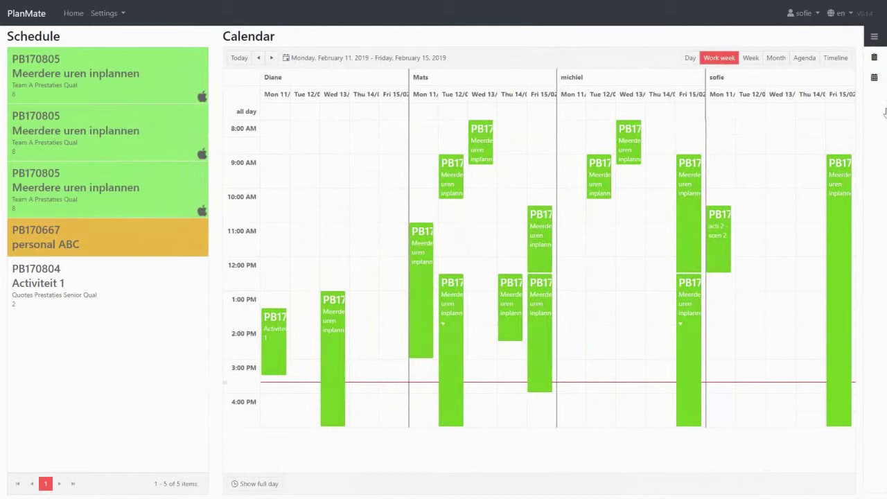
click(873, 36)
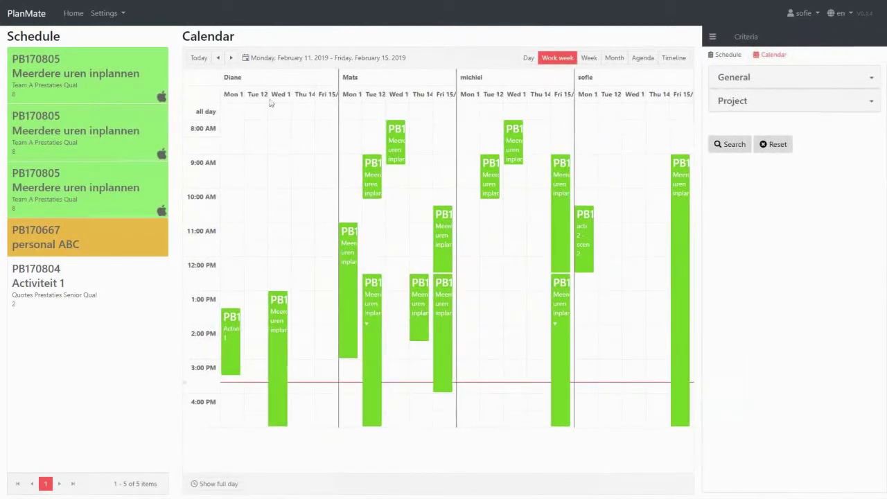
Review the available Settings entries, such as calendar items, text templates, users and roles.
click(122, 18)
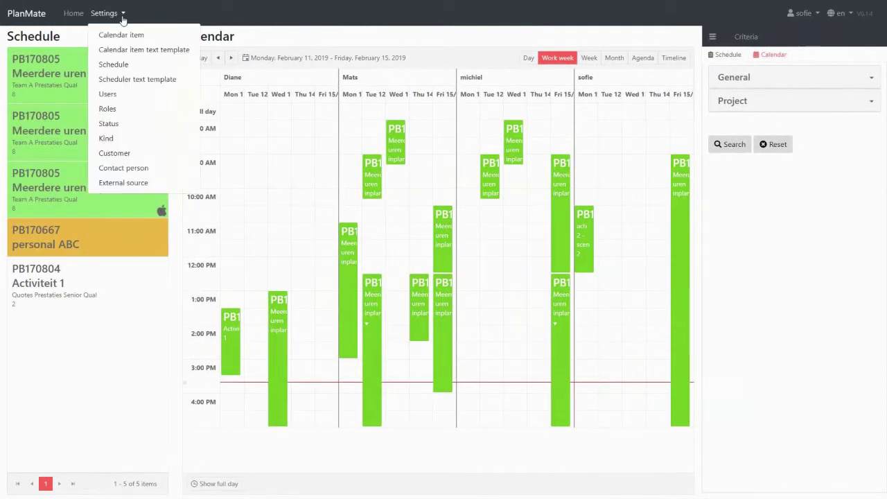
click(272, 19)
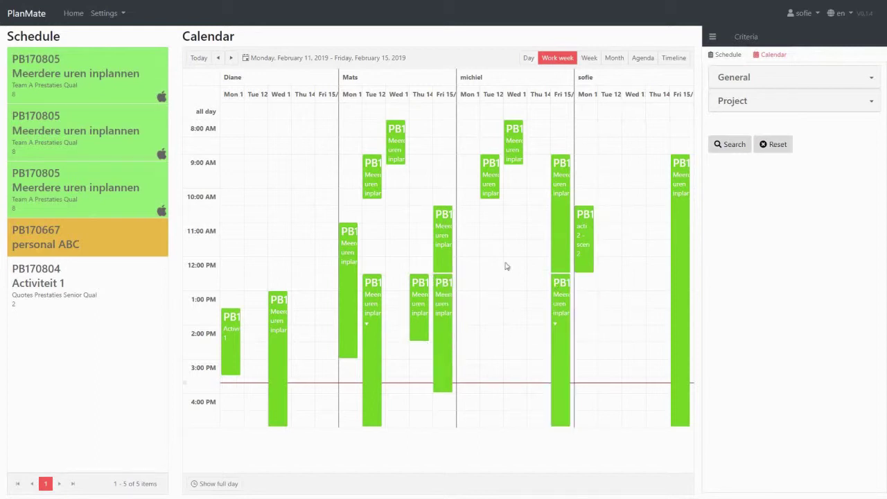
Open the third user's Tuesday 9:00 AM PB170805 appointment and set its realized start to 12-Feb-2019 12:00:00.
double_click(484, 174)
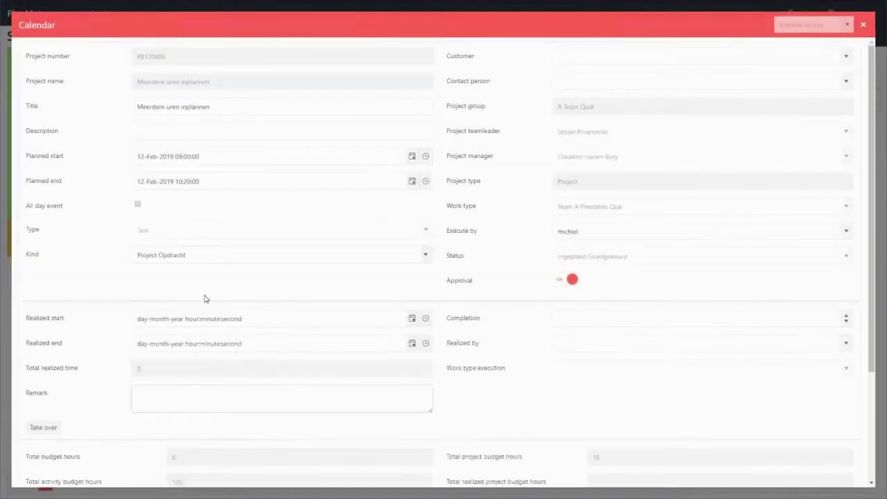
click(146, 319)
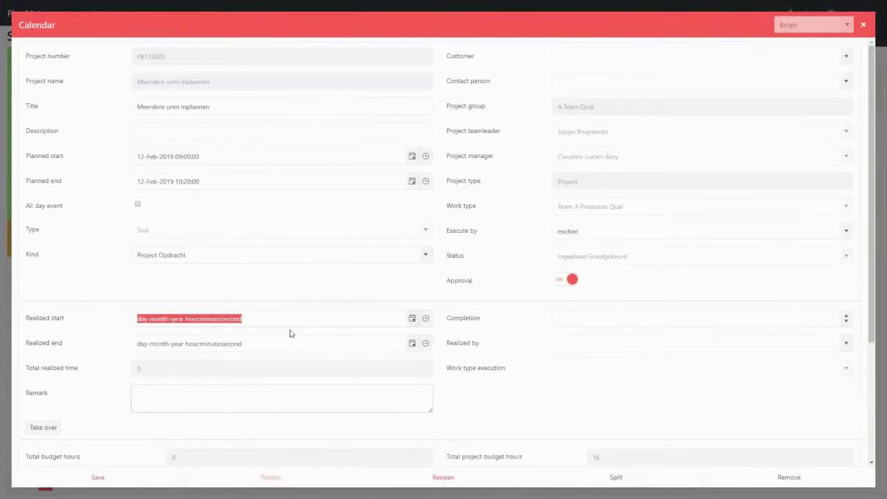
text(13)
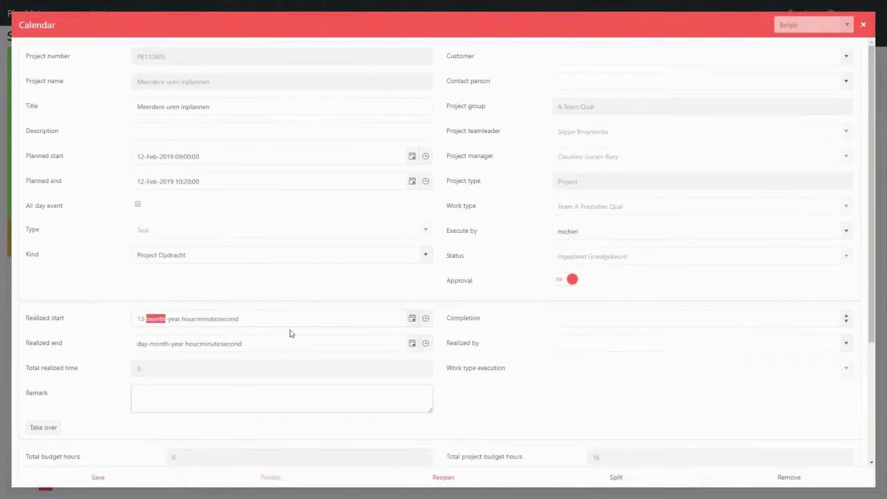
text(2)
key(Left)
text(12)
key(Right)
text(2019 )
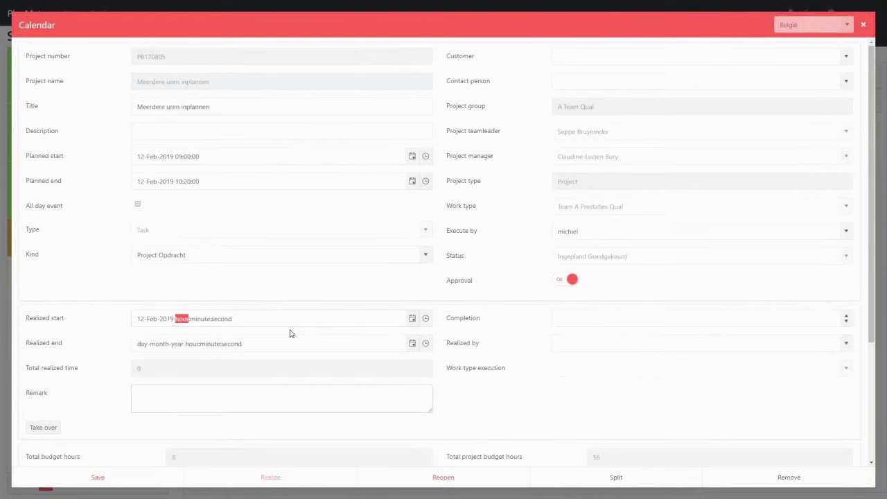
text(12:00)
click(219, 319)
text(00)
key(Tab)
Set the appointment's realized end to 12-Feb-2019 13:00:00.
click(165, 344)
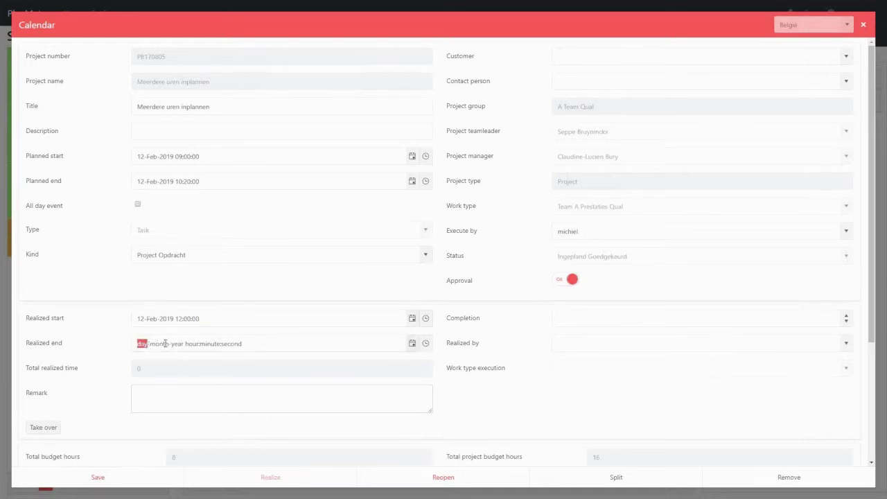
text(12)
text(2)
key(Right)
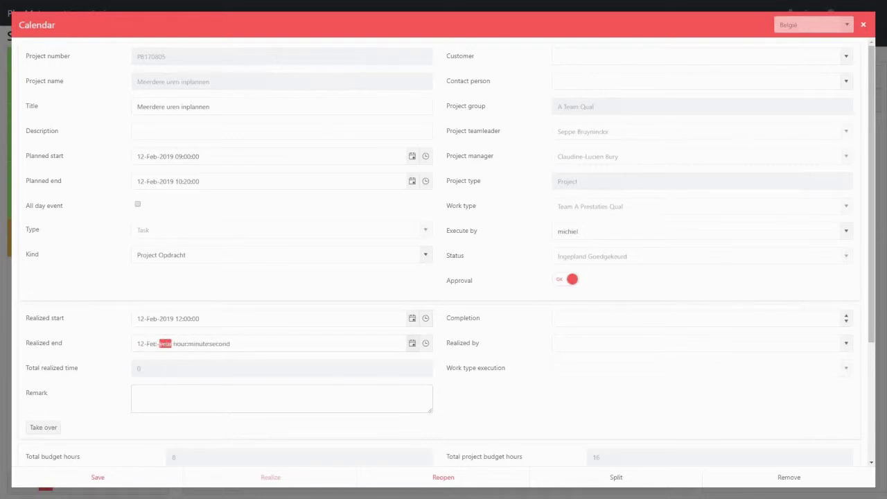
text(2018)
key(Right)
key(Left)
text(13)
key(Right)
key(Left)
text(00)
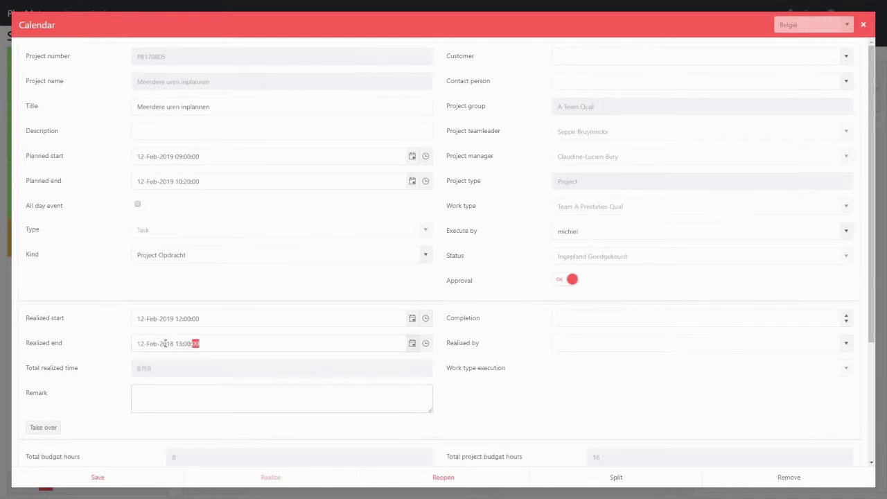
click(173, 344)
text(2019)
click(184, 344)
Enter the remark "problem entering building" for the appointment.
click(166, 391)
text(problem)
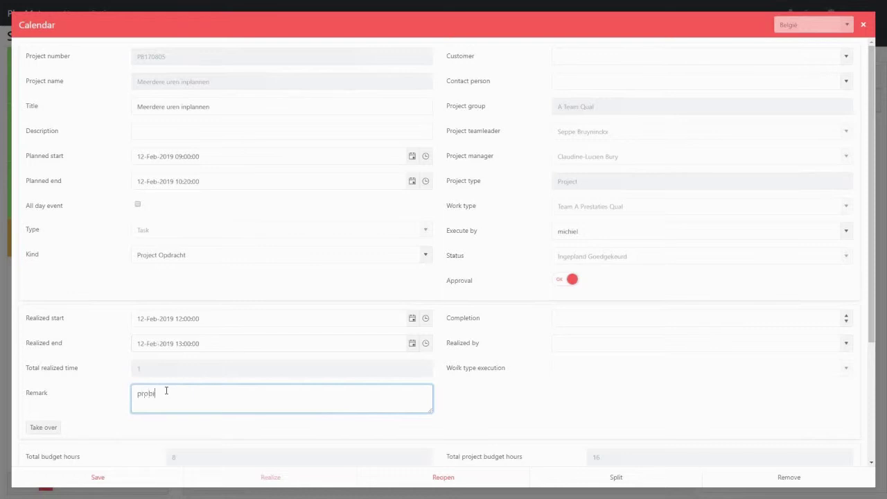
text( entering )
text(buidling)
key(BackSpace)
key(BackSpace)
key(BackSpace)
key(BackSpace)
key(BackSpace)
text(lding)
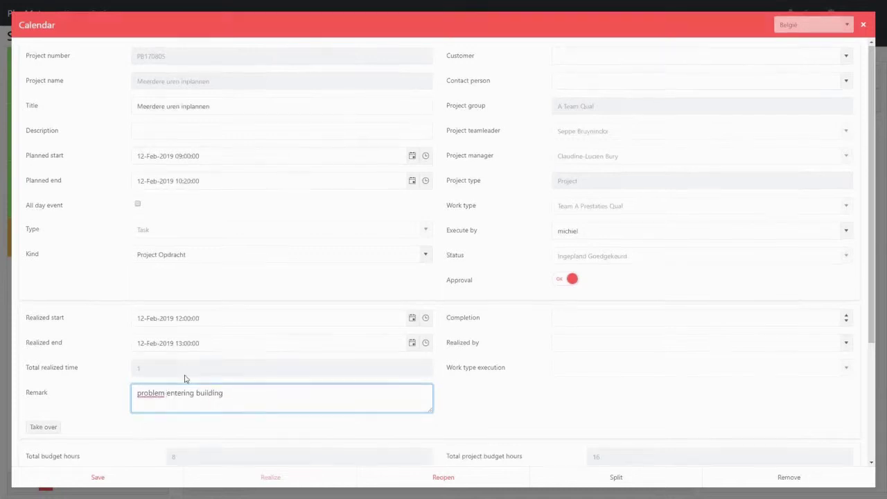
Set the completion to 50% and choose the executing user as the person who realized the appointment.
scroll(186, 379, down, 1)
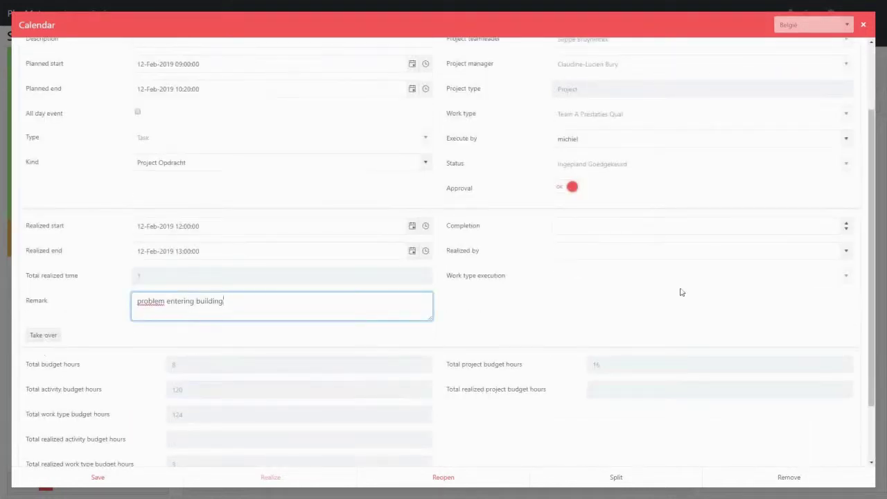
click(696, 230)
text(50)
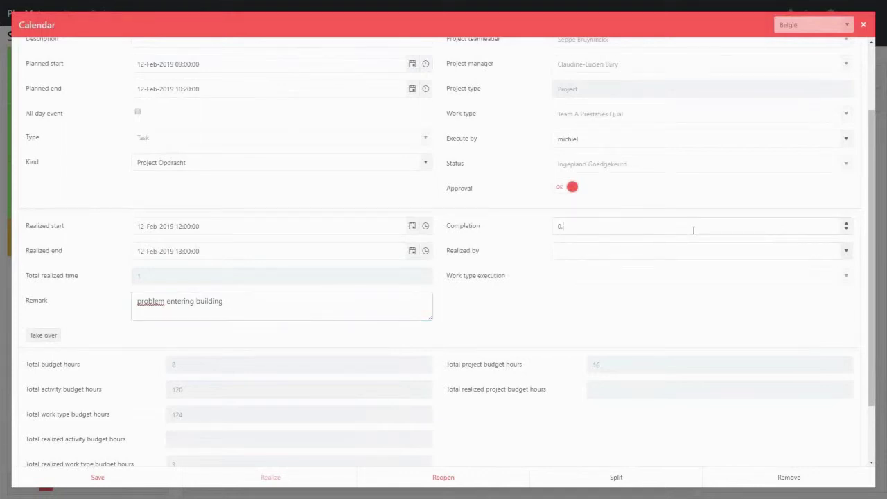
key(Tab)
click(846, 250)
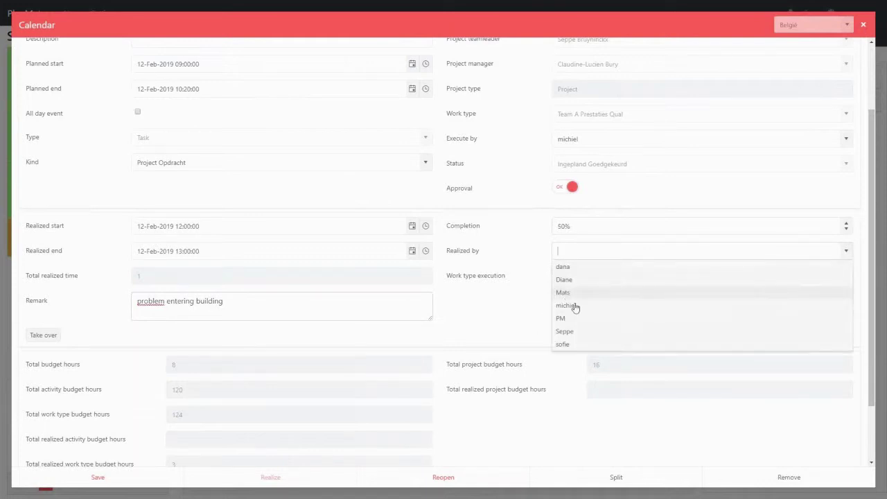
click(574, 307)
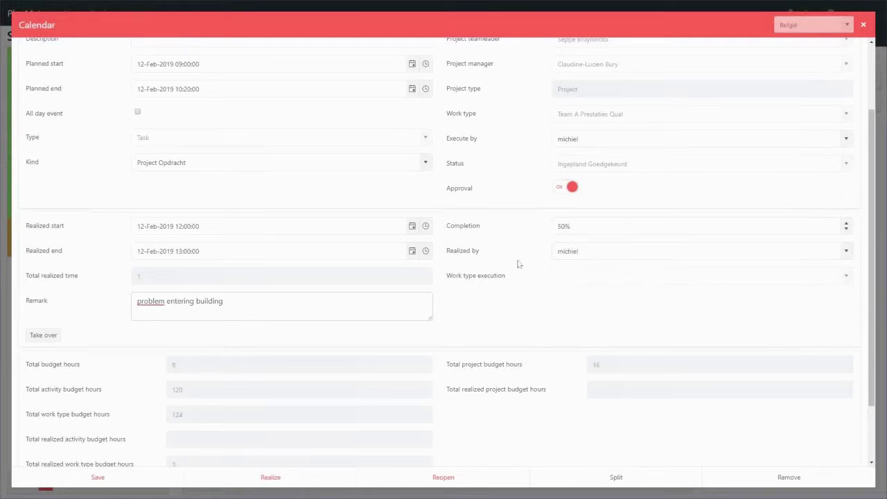
Realize the appointment and have a new finishing task created with the "Yes plan later" option.
scroll(363, 284, down, 1)
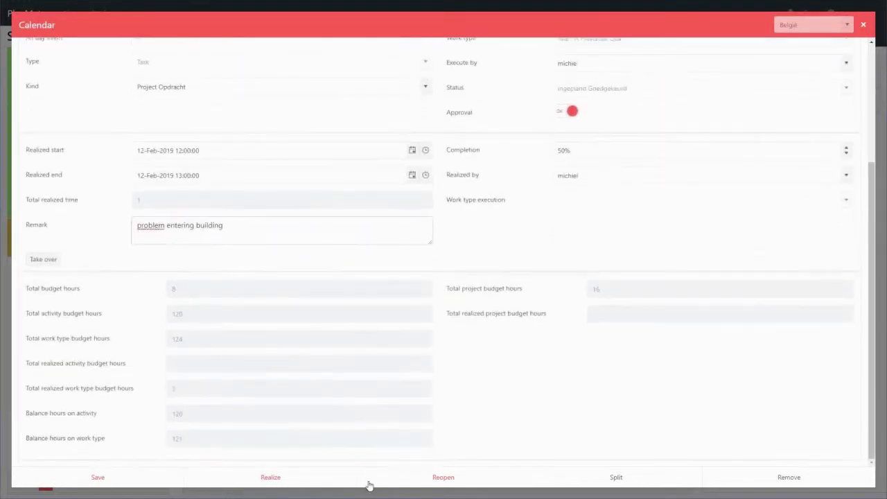
click(292, 480)
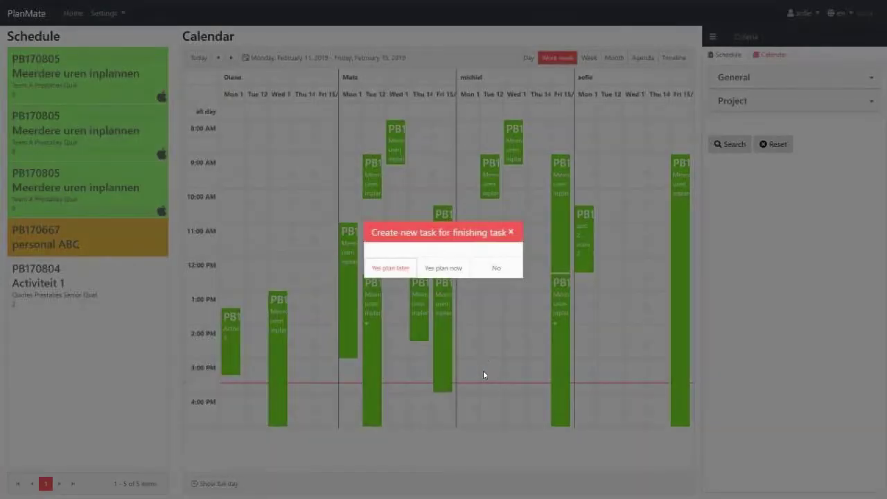
double_click(424, 240)
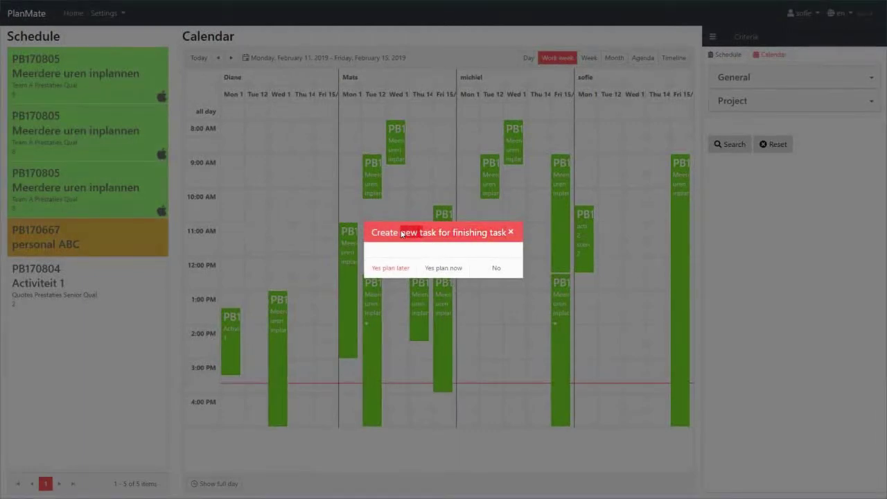
click(402, 271)
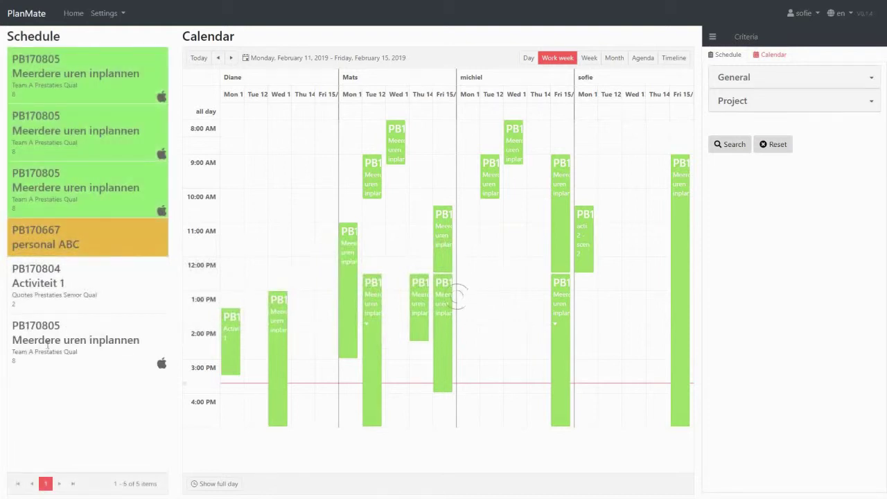
Schedule the new PB170805 finishing task from the activity list for the second user on Tuesday at 3:30 PM.
drag(63, 332, 412, 412)
click(422, 269)
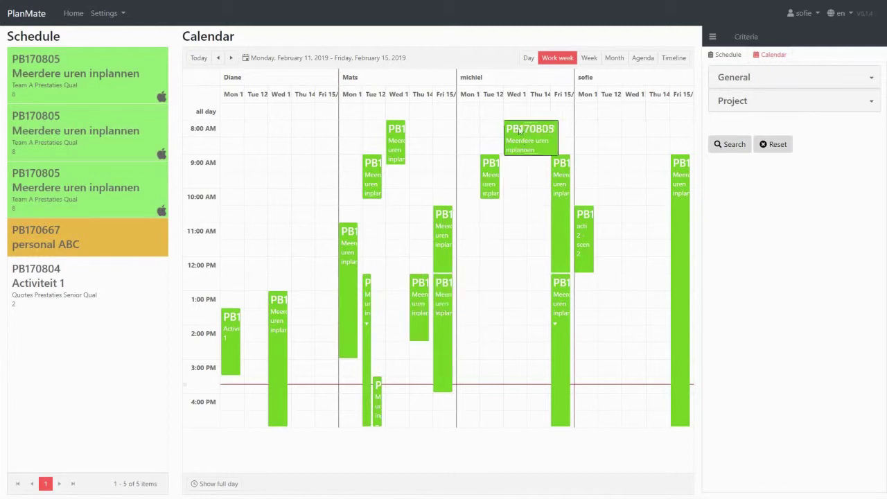
Try to move the third user's Wednesday 8:00 AM PB170805 appointment in the calendar.
drag(517, 135, 534, 153)
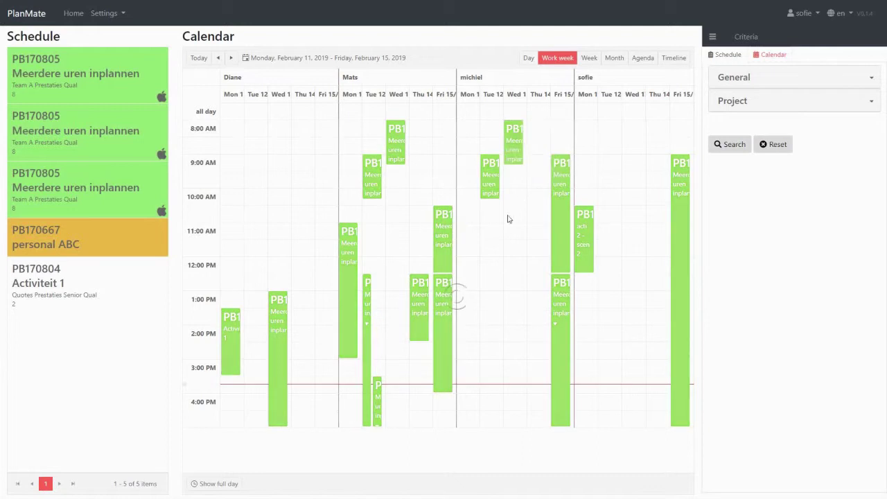